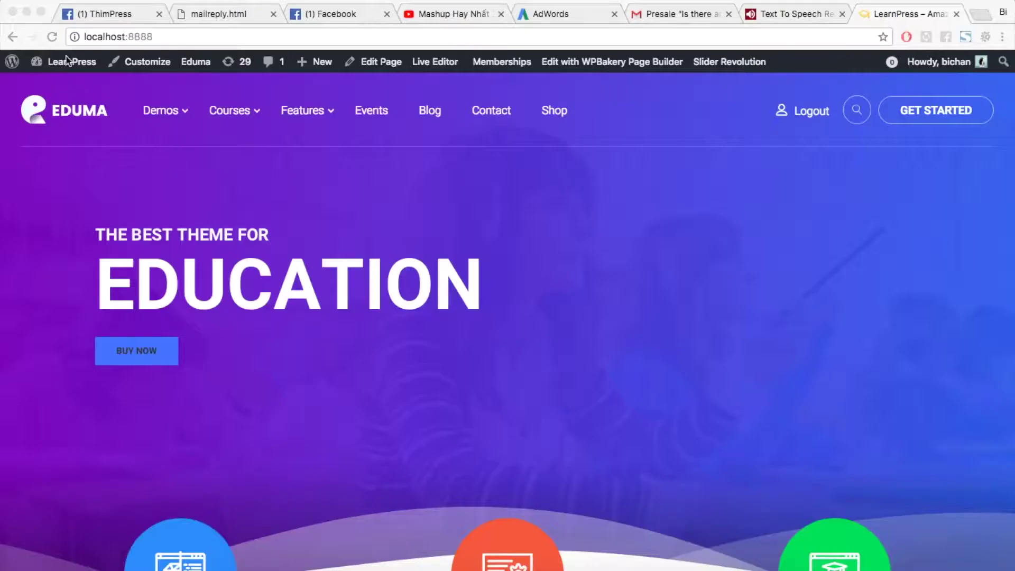
Open the WordPress admin Dashboard from the Eduma front page's admin bar.
mouse_move(71, 61)
left_click(68, 93)
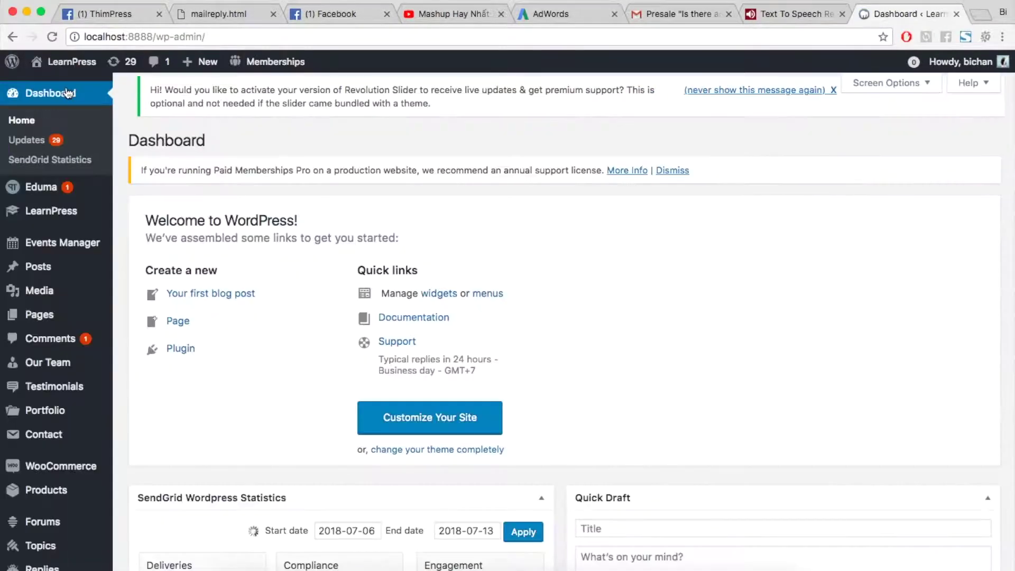
Upload learnpress-paid-membership-pro.3.0.2.zip from Downloads, install it and activate the plugin.
scroll(68, 172, "down", 5)
scroll(66, 172, "down", 5)
left_click(45, 263)
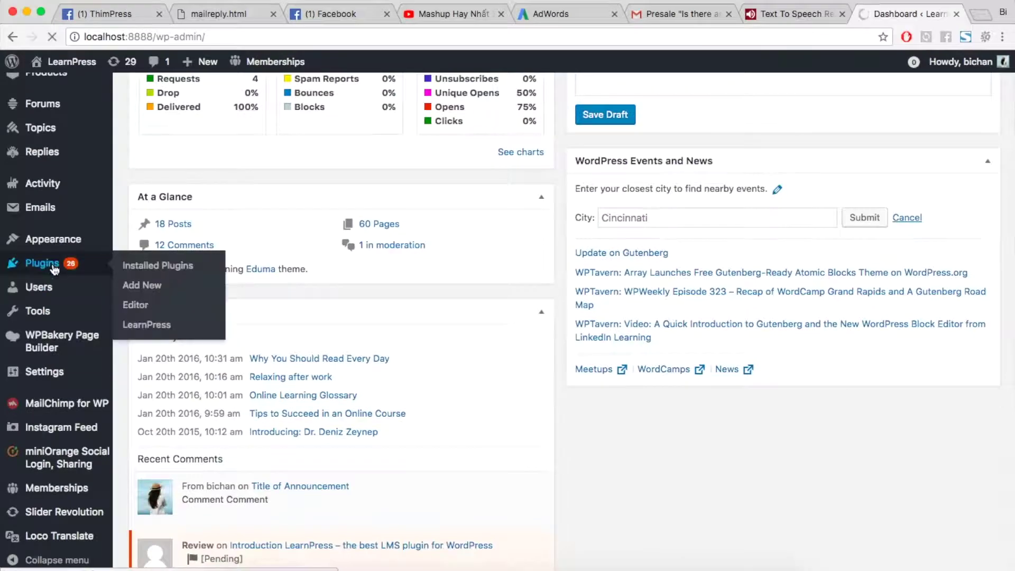
left_click(132, 286)
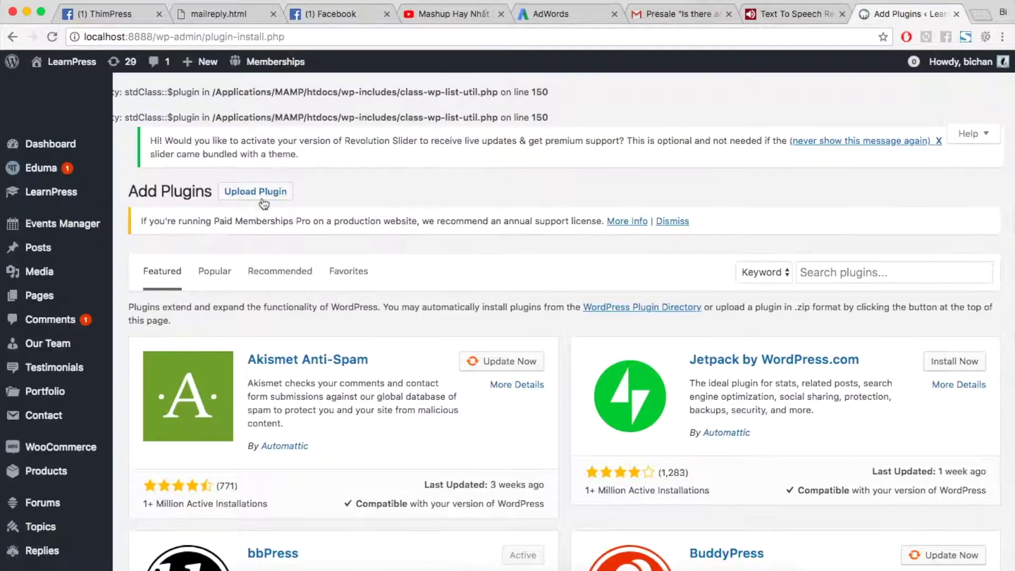
left_click(261, 191)
left_click(458, 357)
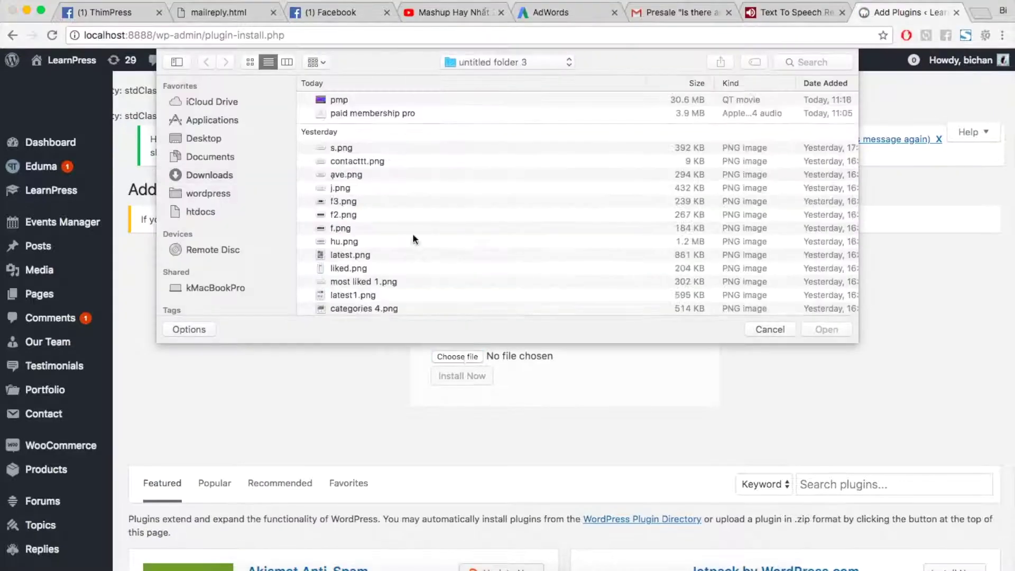
left_click(210, 172)
double_click(365, 98)
left_click(478, 380)
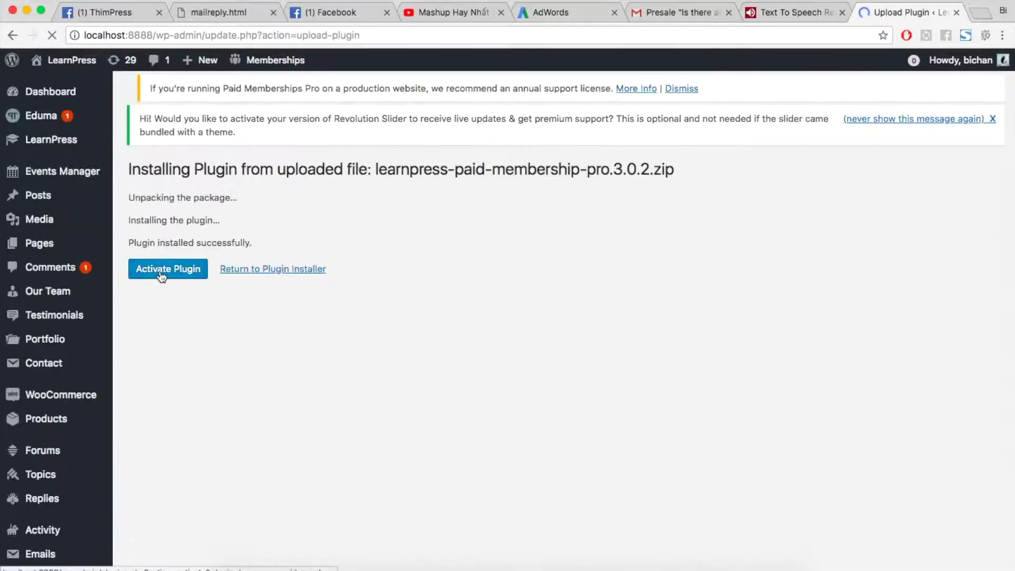
left_click(163, 274)
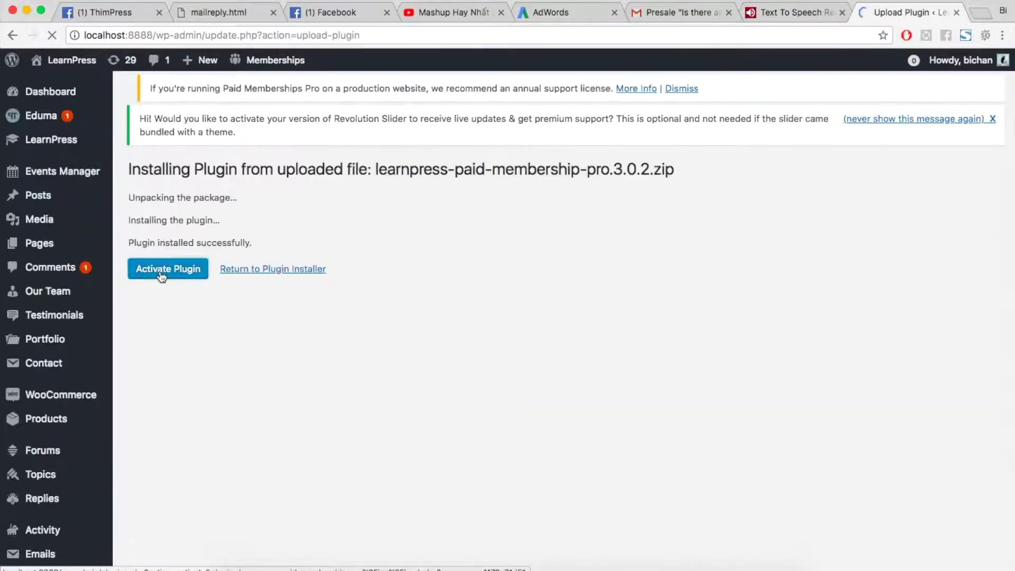
scroll(90, 338, "down", 6)
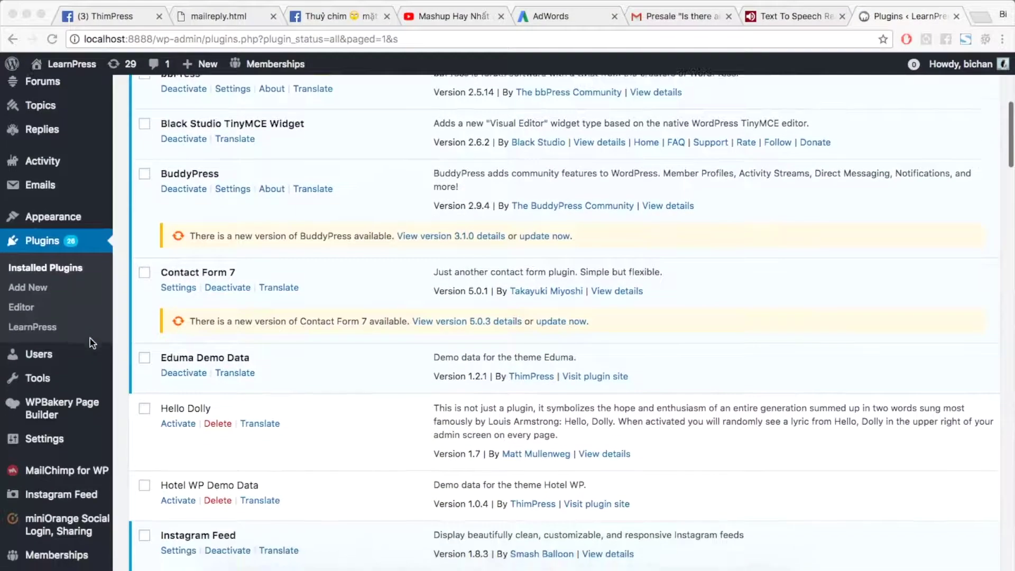
Go to Memberships > Membership Levels and start adding a new level.
scroll(90, 338, "down", 1)
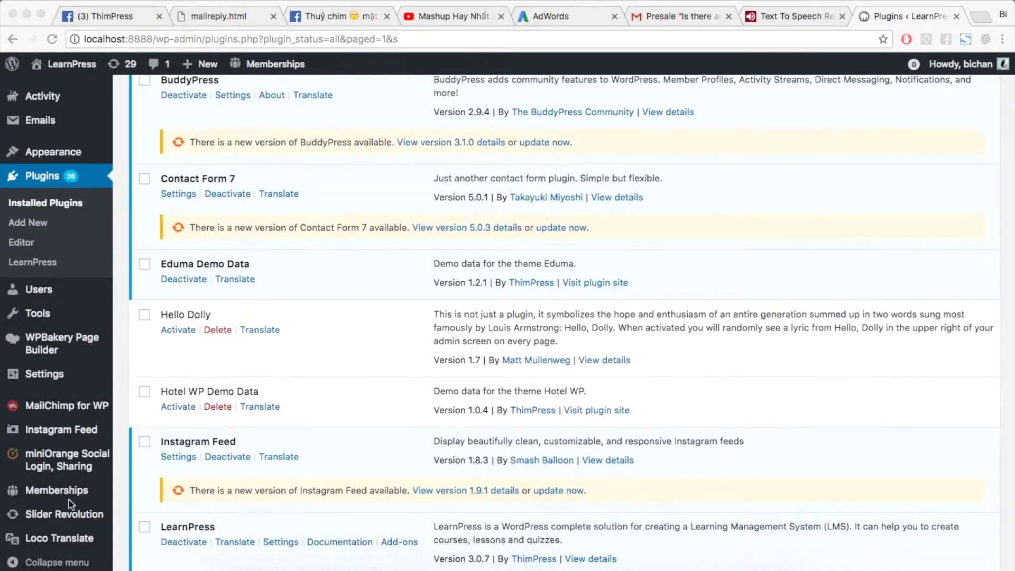
mouse_move(74, 491)
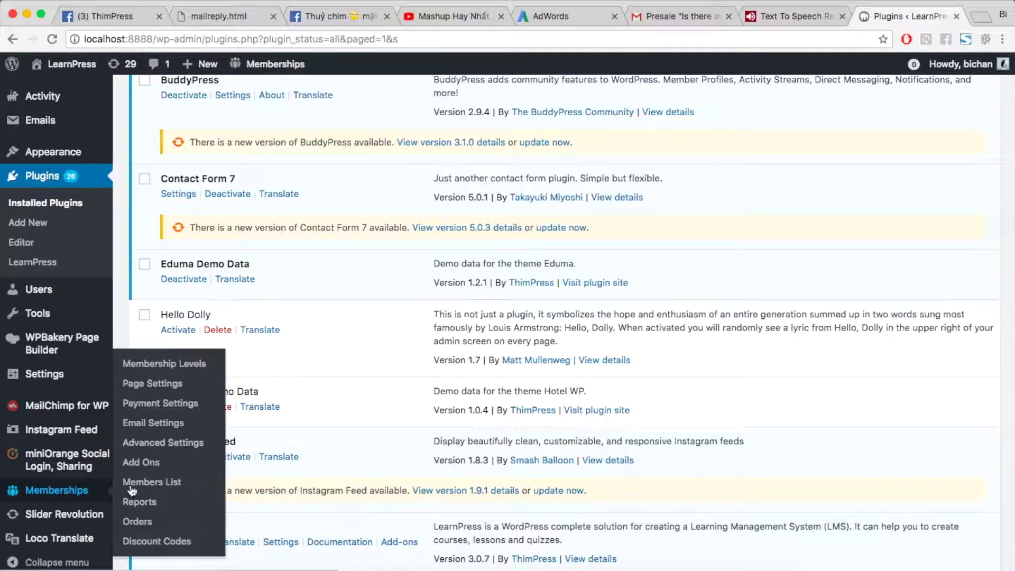
left_click(160, 365)
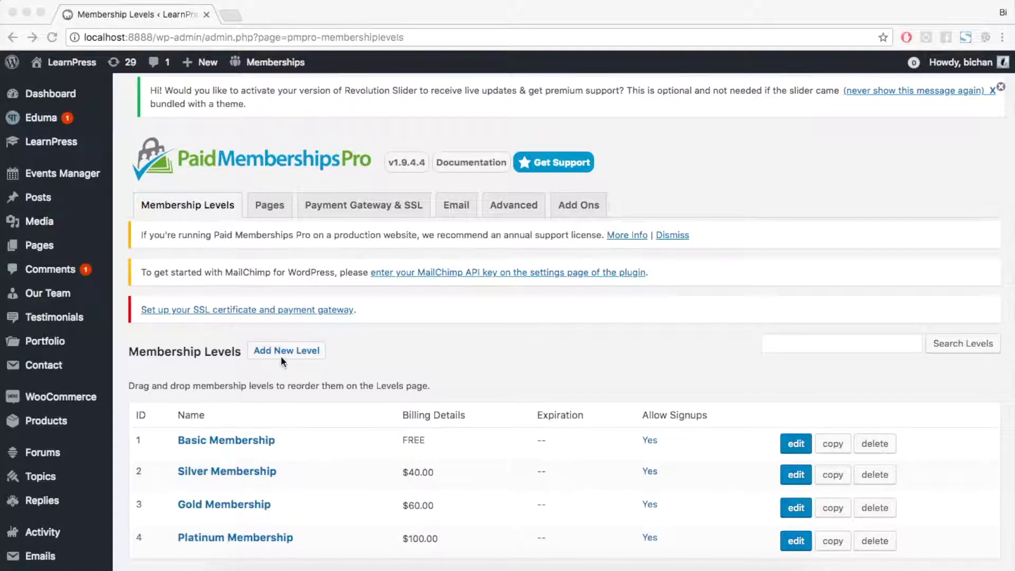
scroll(306, 347, "down", 3)
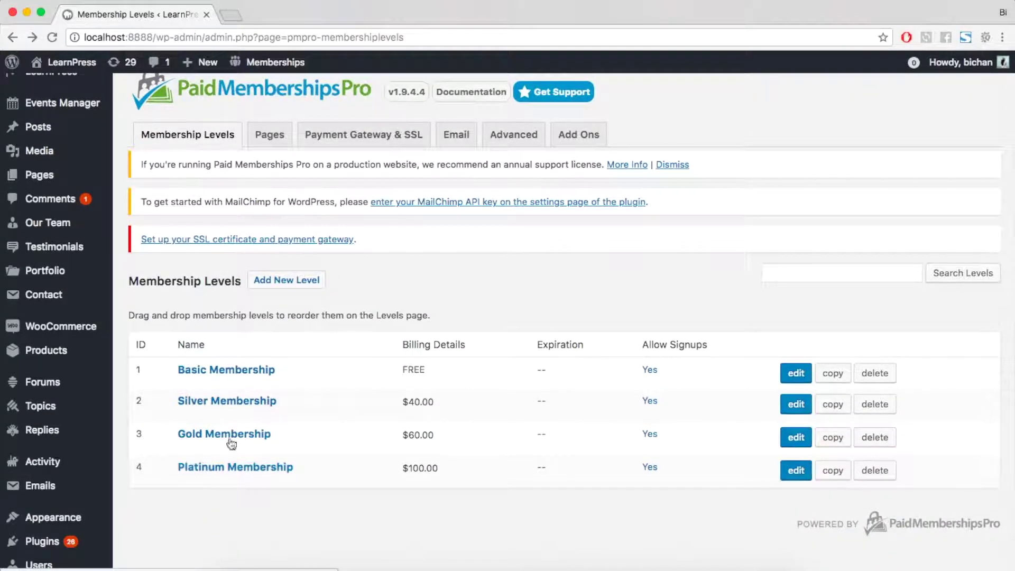
left_click(277, 286)
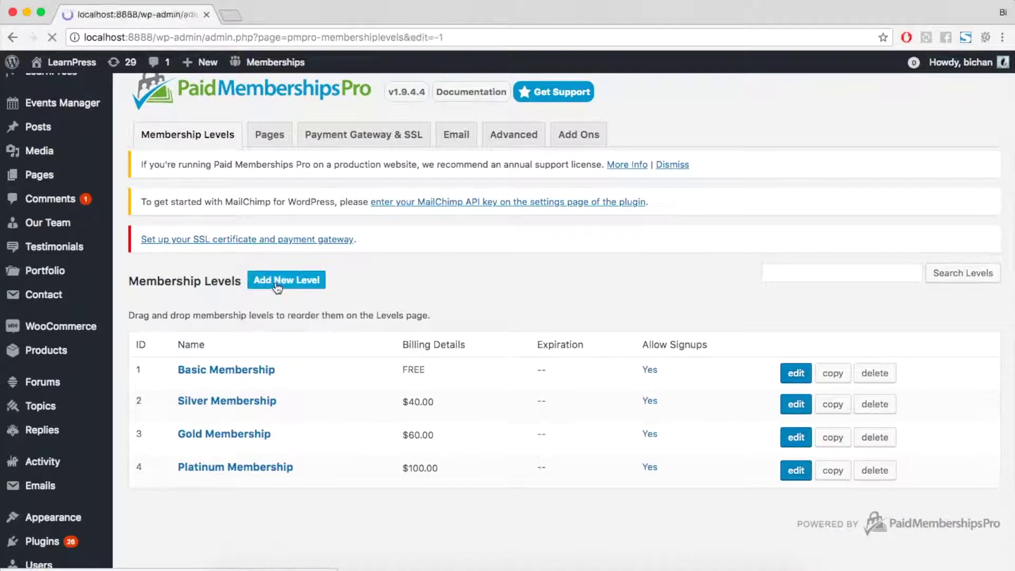
Name the level 'VIP Membership' with 'Description' text and a 'Confirmation Message' text.
scroll(311, 317, "down", 3)
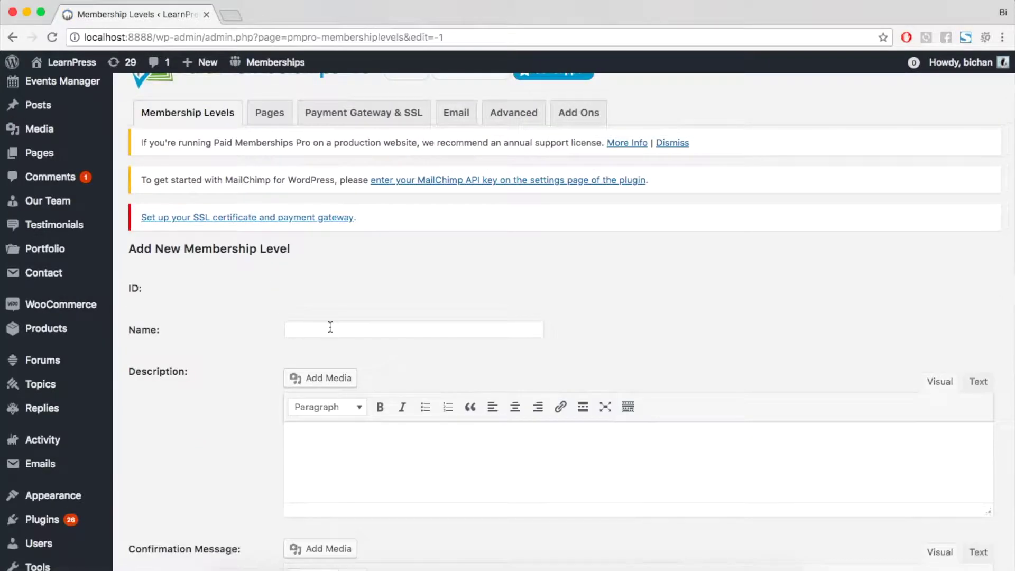
left_click(330, 327)
type("VIP Membership")
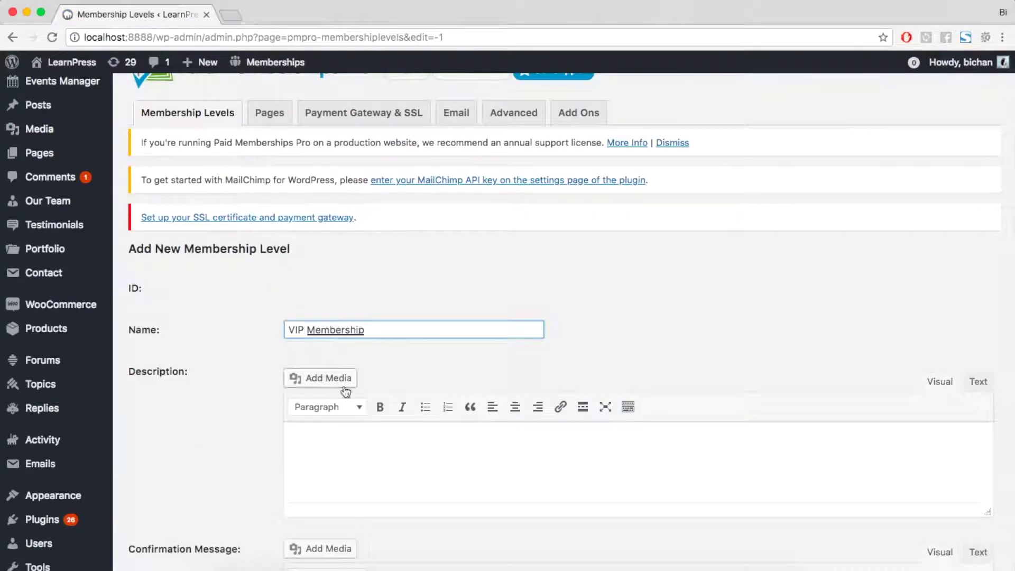
left_click(412, 454)
scroll(433, 408, "down", 2)
type("Description")
scroll(433, 407, "down", 5)
left_click(296, 441)
type("C")
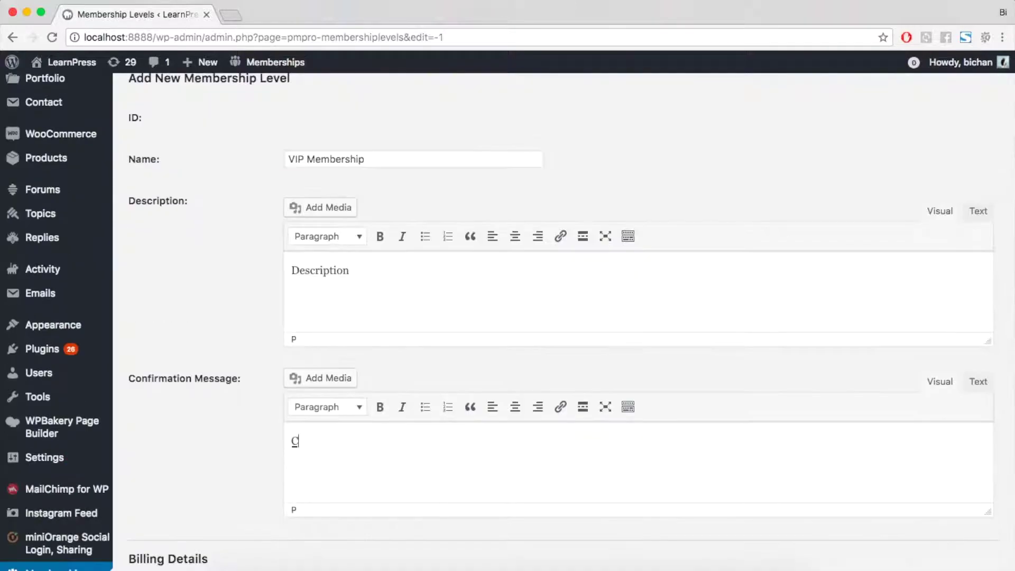
type("onfirmation Messa")
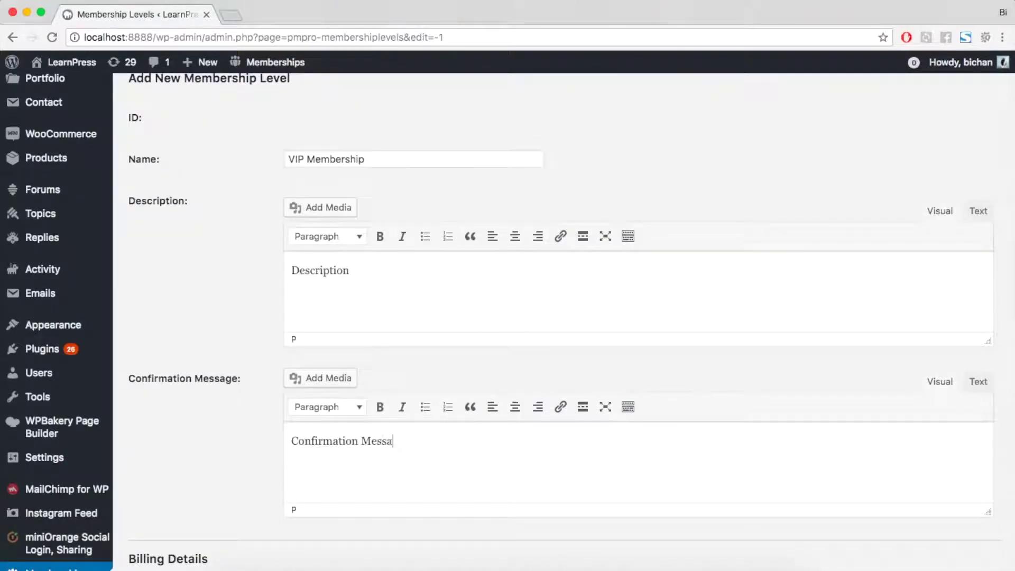
type("ge")
scroll(482, 281, "down", 5)
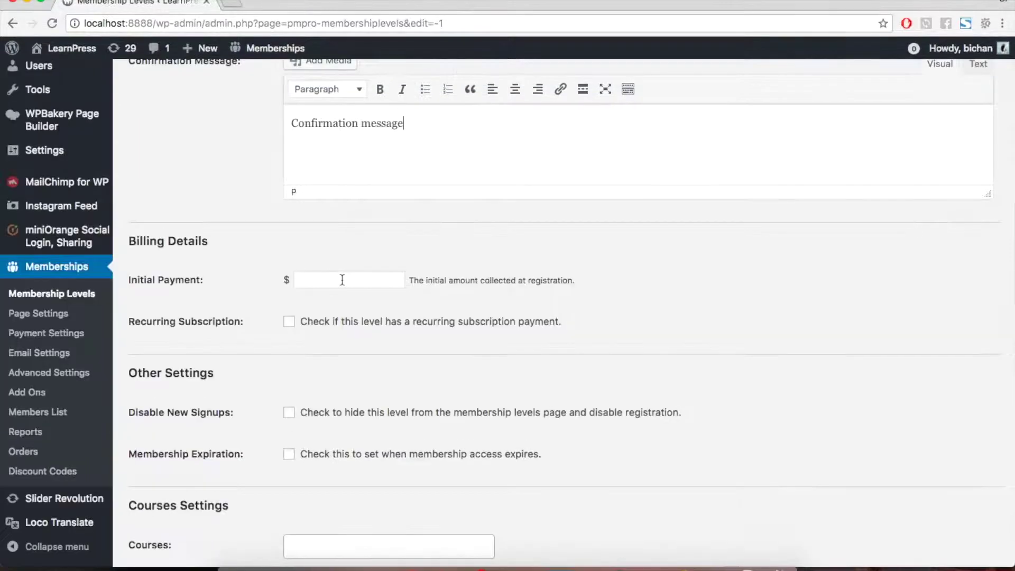
left_click(306, 279)
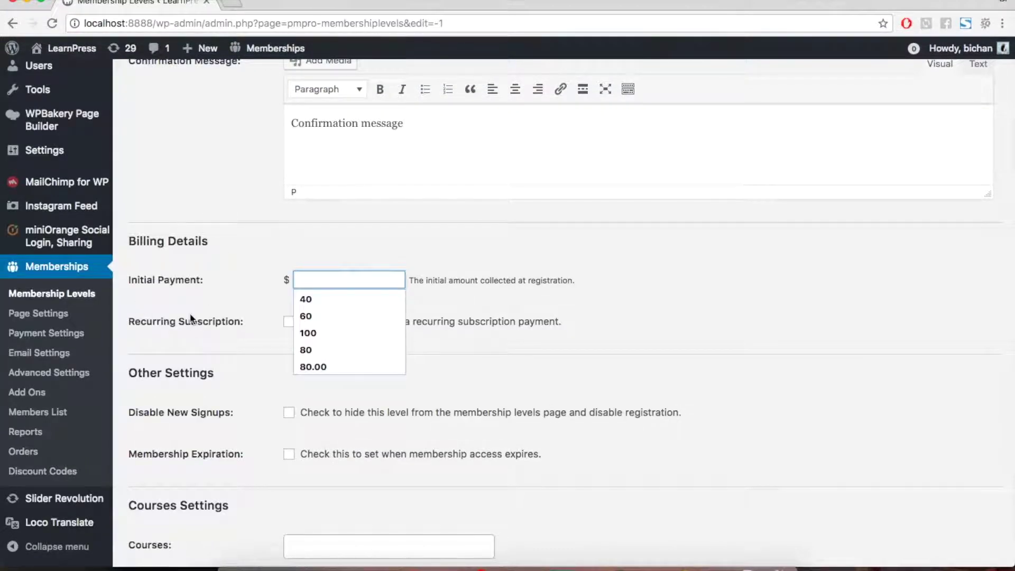
Set the level's initial payment to 80.
type("6")
key("BackSpace")
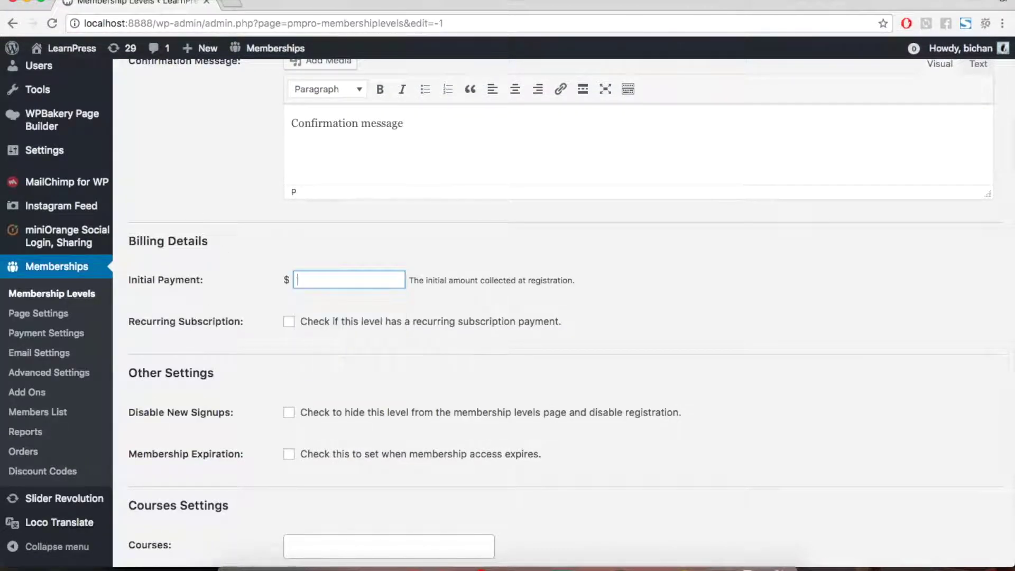
type("80")
left_click(369, 347)
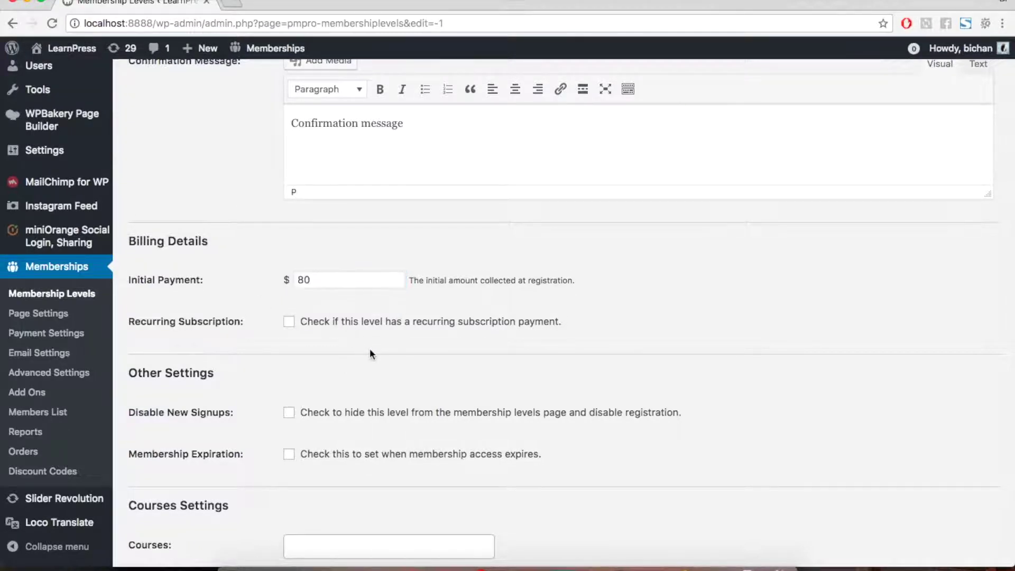
scroll(370, 351, "down", 1)
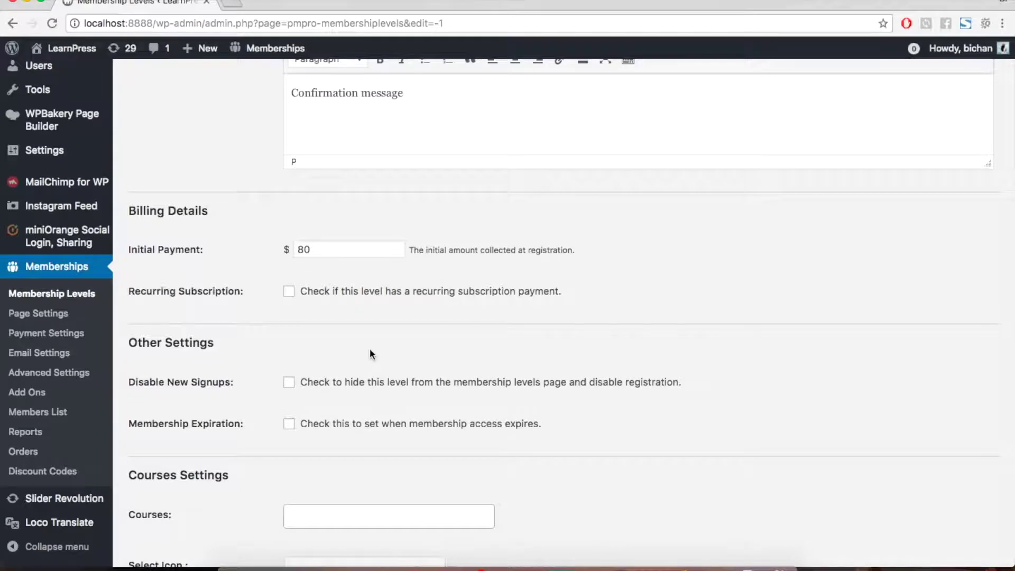
left_click(331, 257)
left_click(342, 318)
scroll(342, 319, "down", 4)
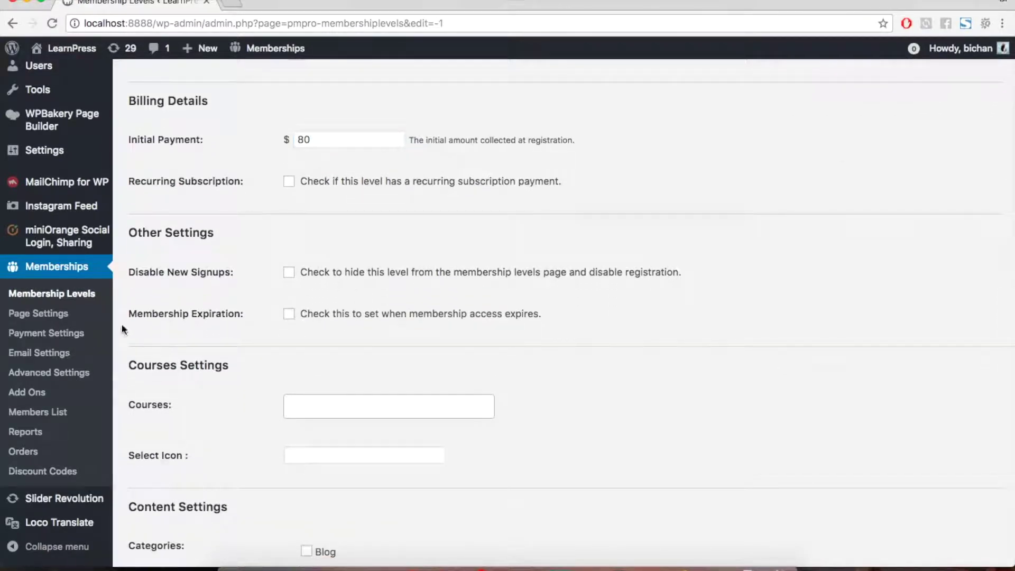
Enable membership expiration after 30 Day(s).
left_click(289, 314)
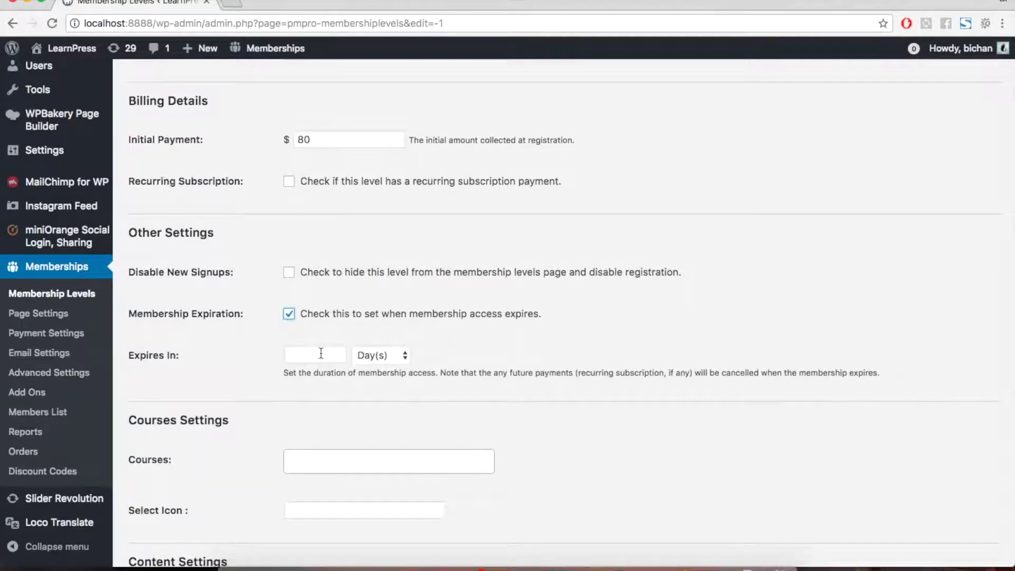
left_click(321, 353)
type("30")
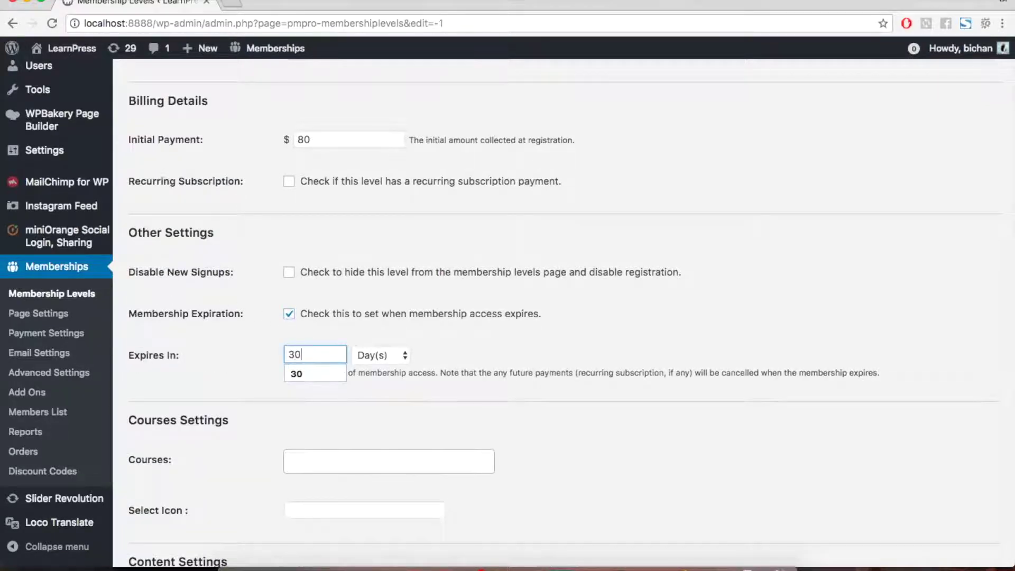
left_click(384, 355)
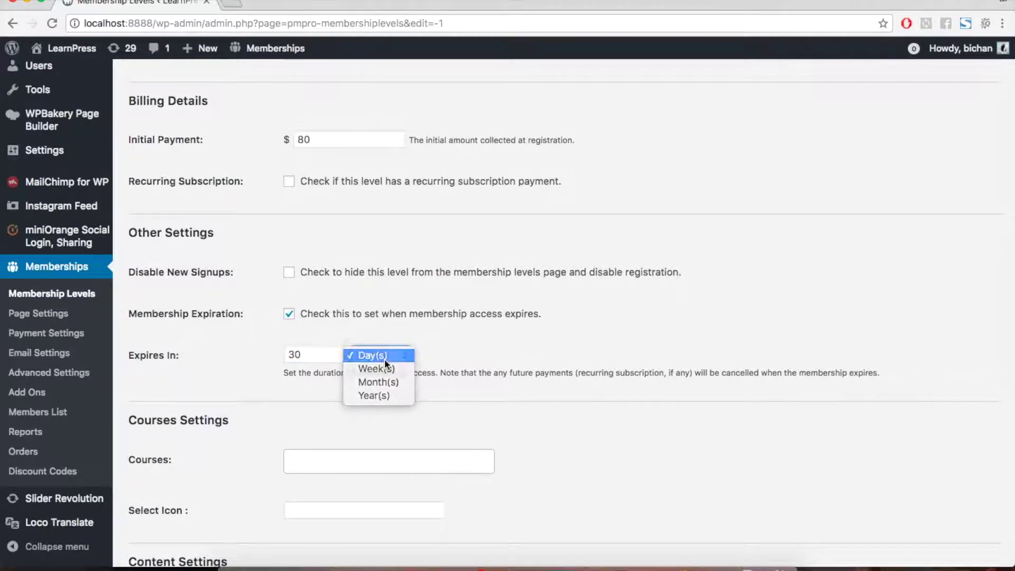
left_click(384, 357)
scroll(435, 406, "down", 3)
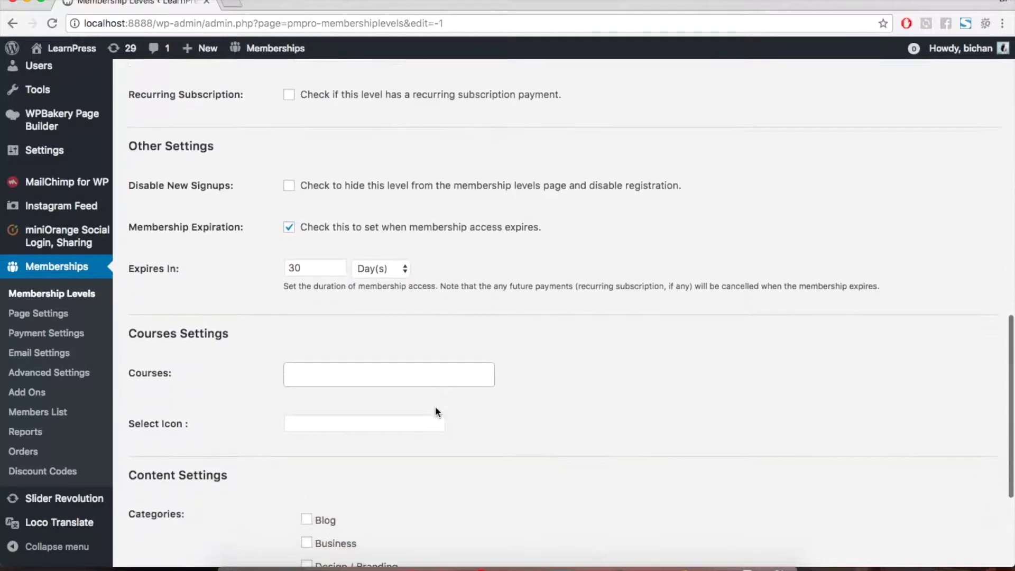
Assign the LearnPress, Introduction to networking for beginners and PHP 5 Introduction to coding Tutorial courses.
left_click(381, 373)
type("i")
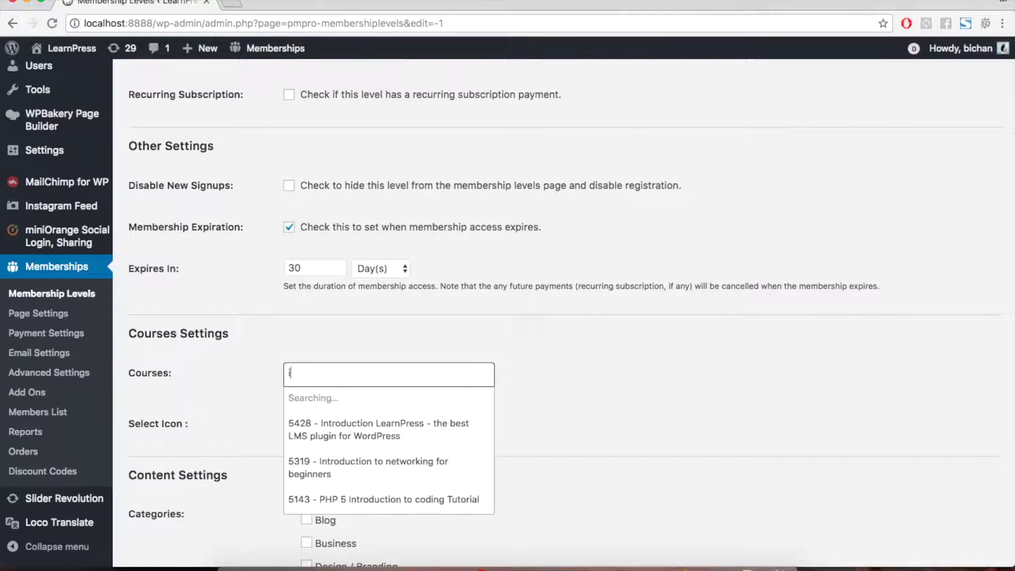
type("ntro")
key("Return")
type("in")
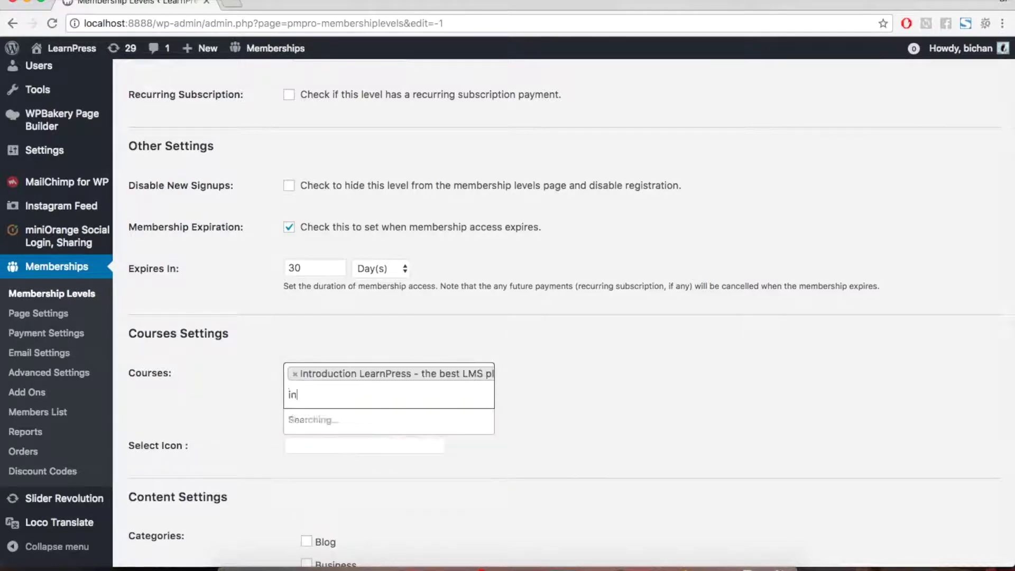
type("trod")
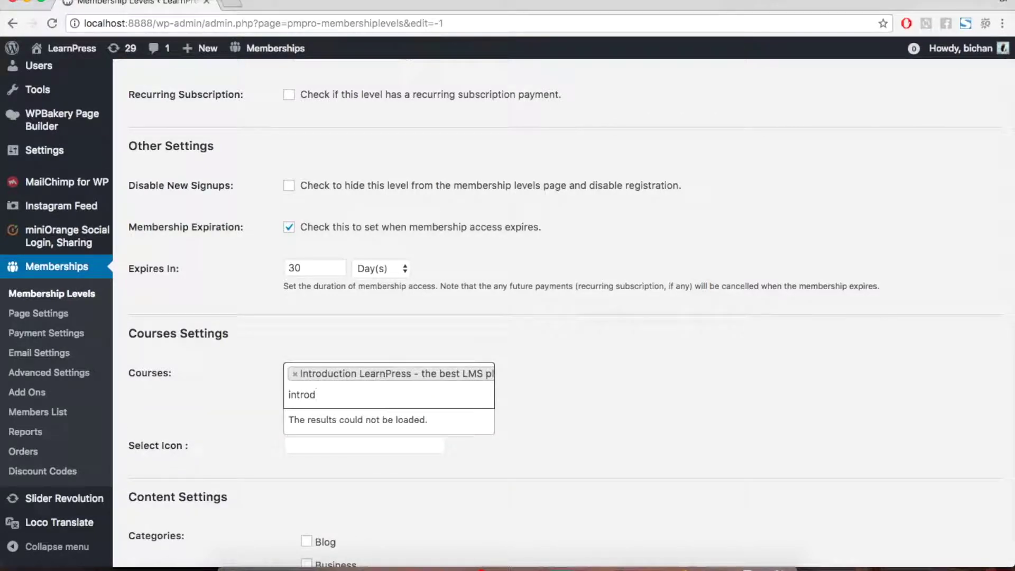
left_click(368, 437)
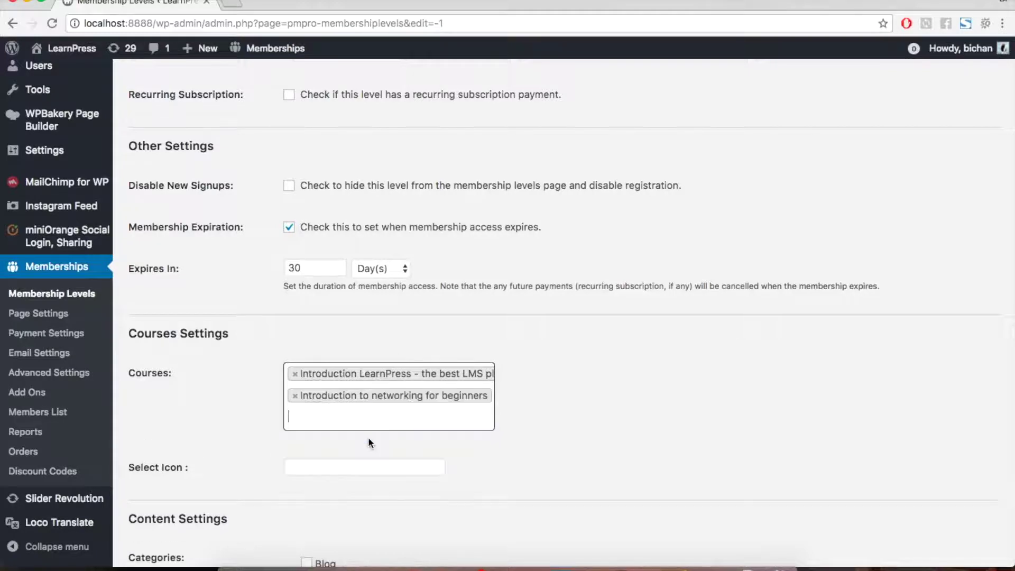
type("intro")
left_click(358, 502)
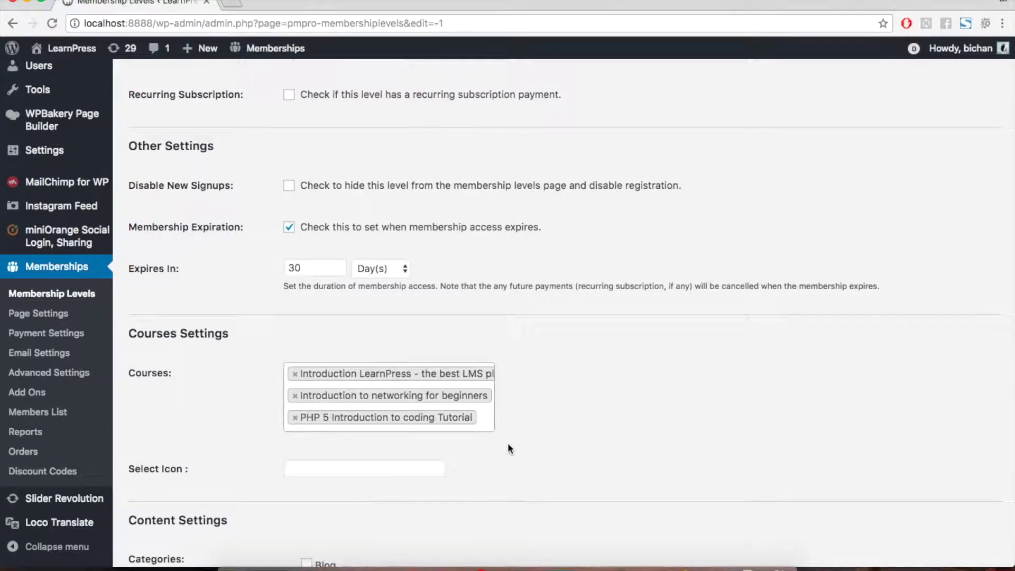
Save the VIP Membership level.
scroll(508, 447, "down", 2)
scroll(508, 445, "down", 2)
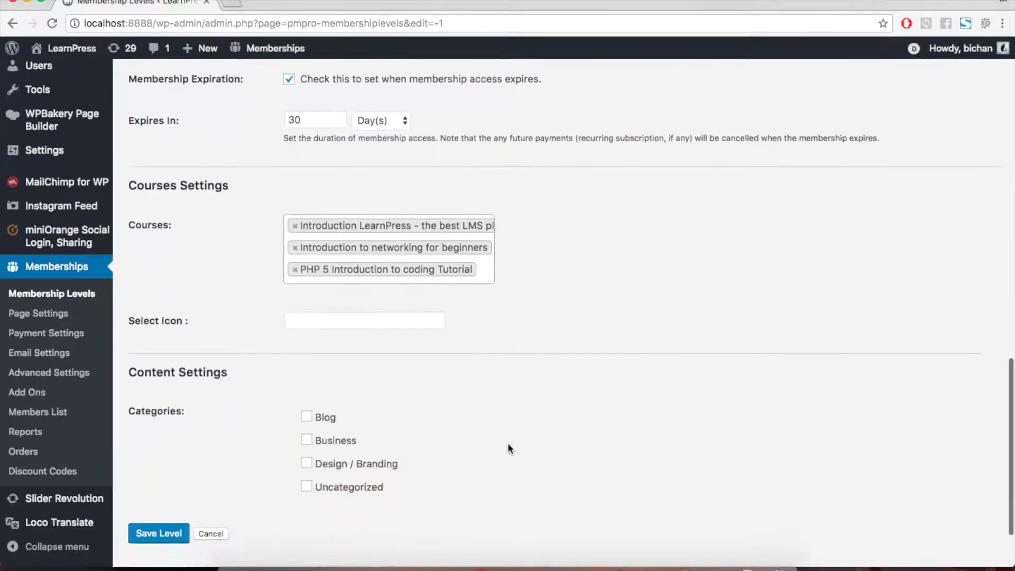
scroll(507, 448, "down", 1)
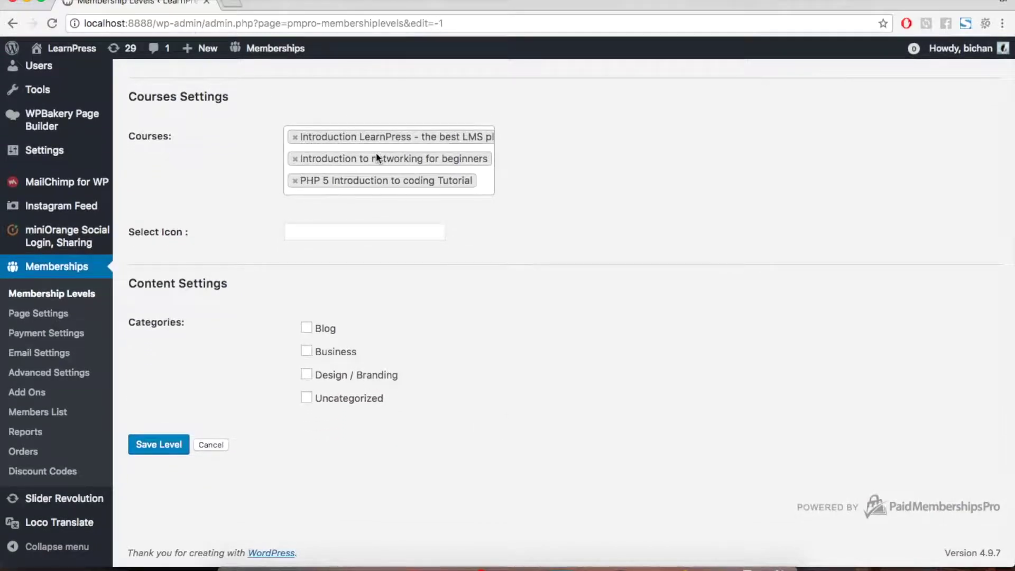
left_click(155, 446)
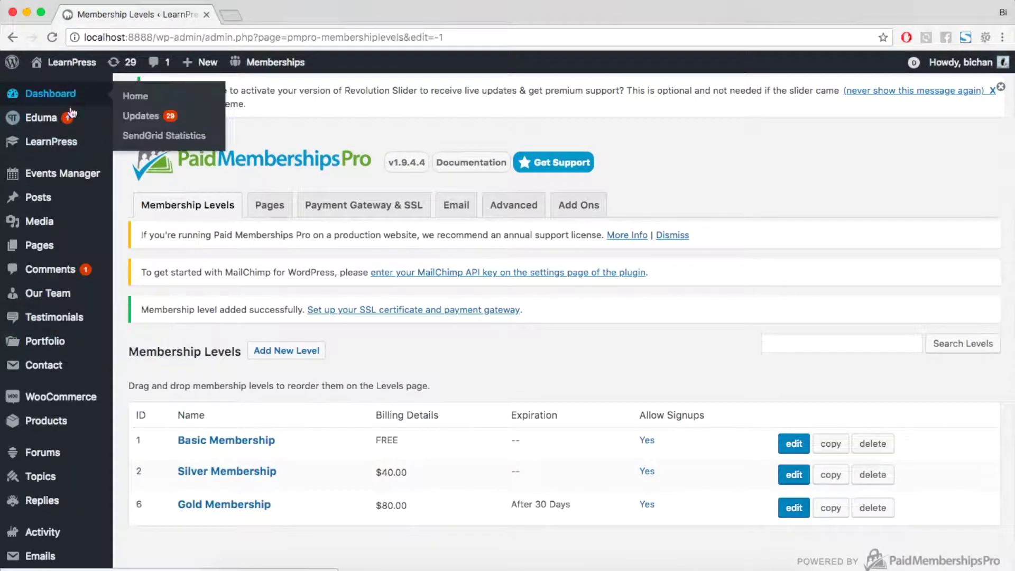
Open LearnPress Settings on the Memberships tab.
mouse_move(63, 141)
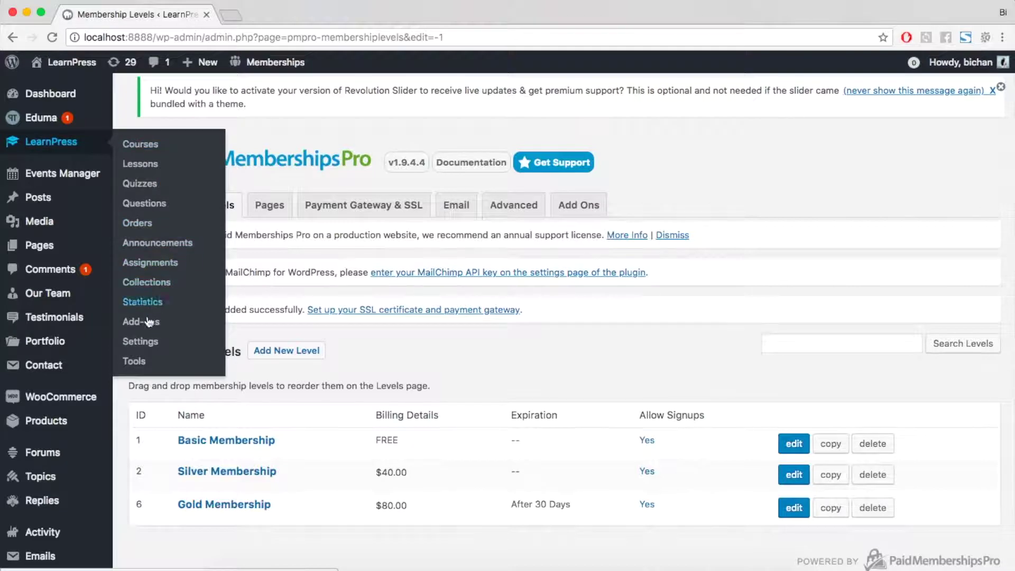
left_click(144, 345)
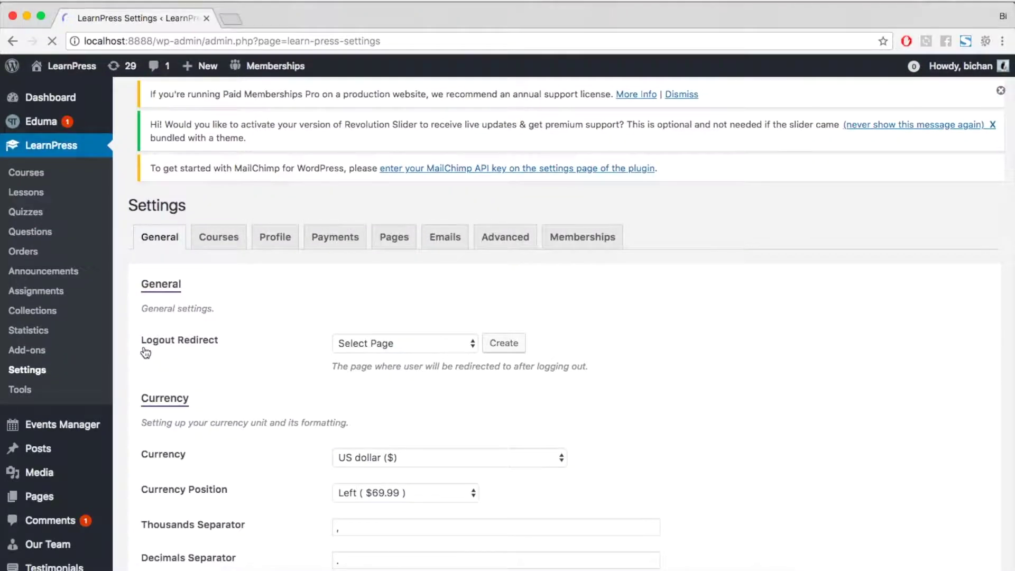
left_click(592, 255)
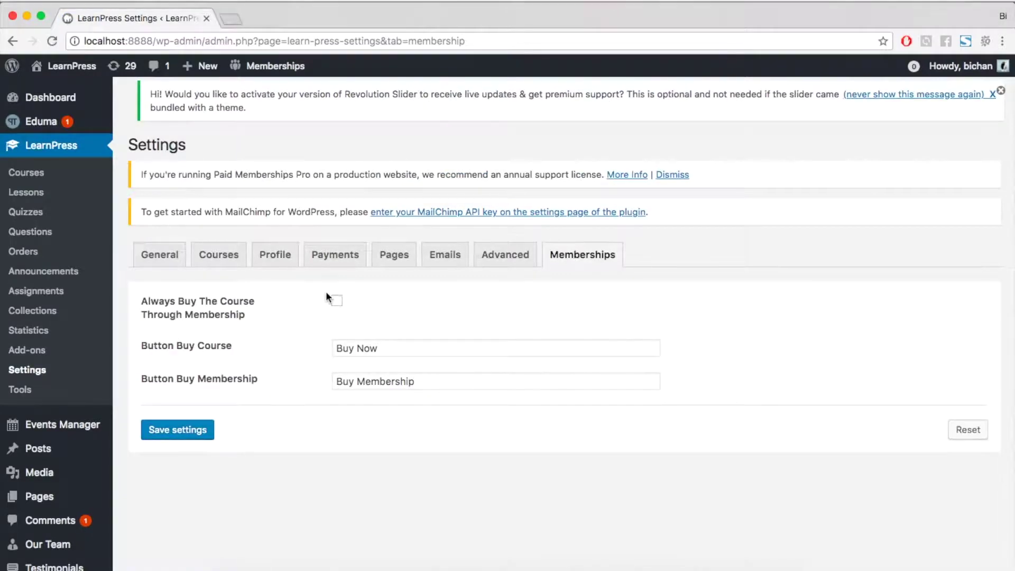
Turn on 'Always Buy The Course Through Membership' and save the settings.
left_click(337, 300)
left_click(338, 300)
left_click(338, 300)
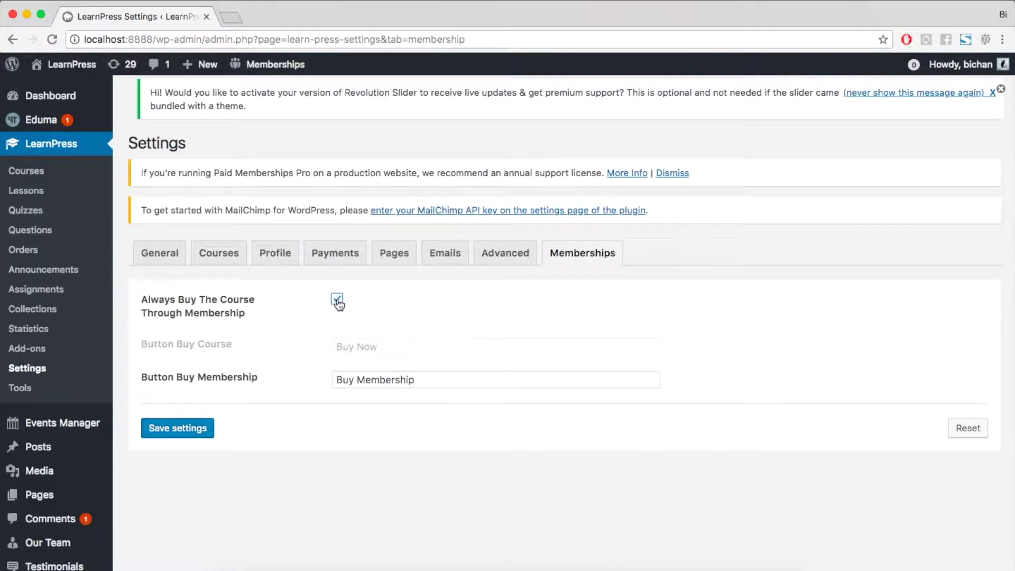
left_click(338, 300)
left_click(187, 429)
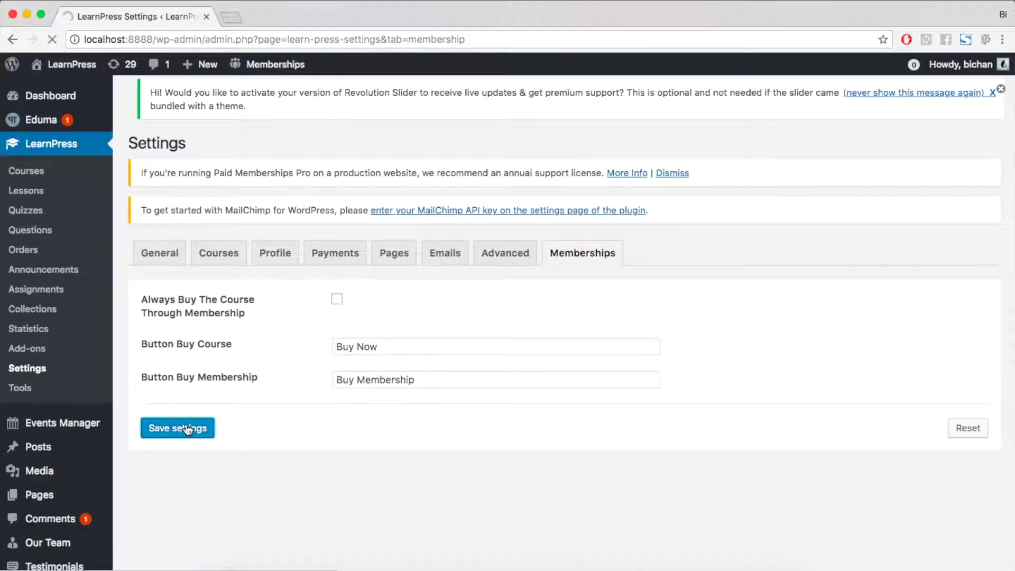
left_click(337, 300)
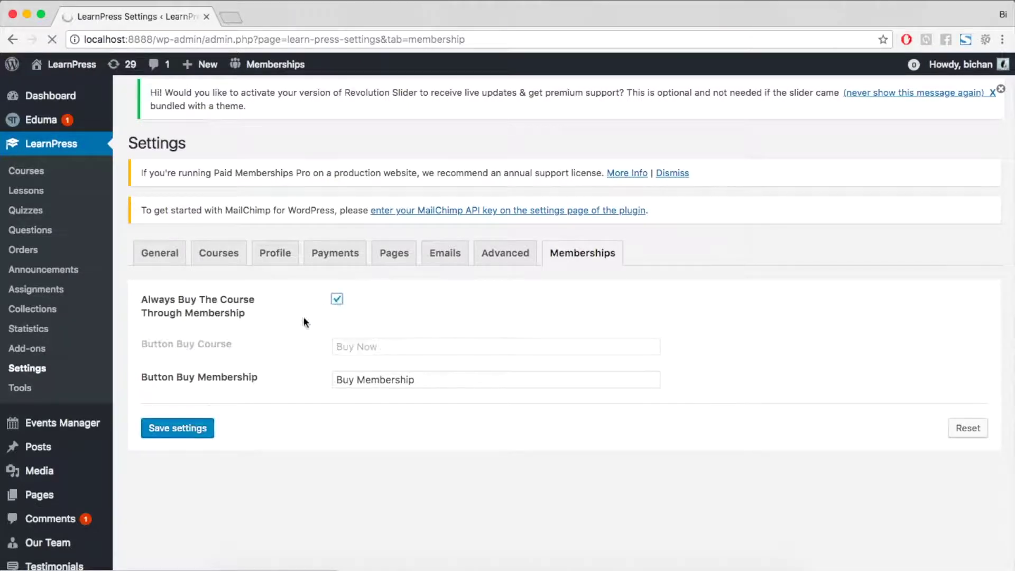
left_click(197, 428)
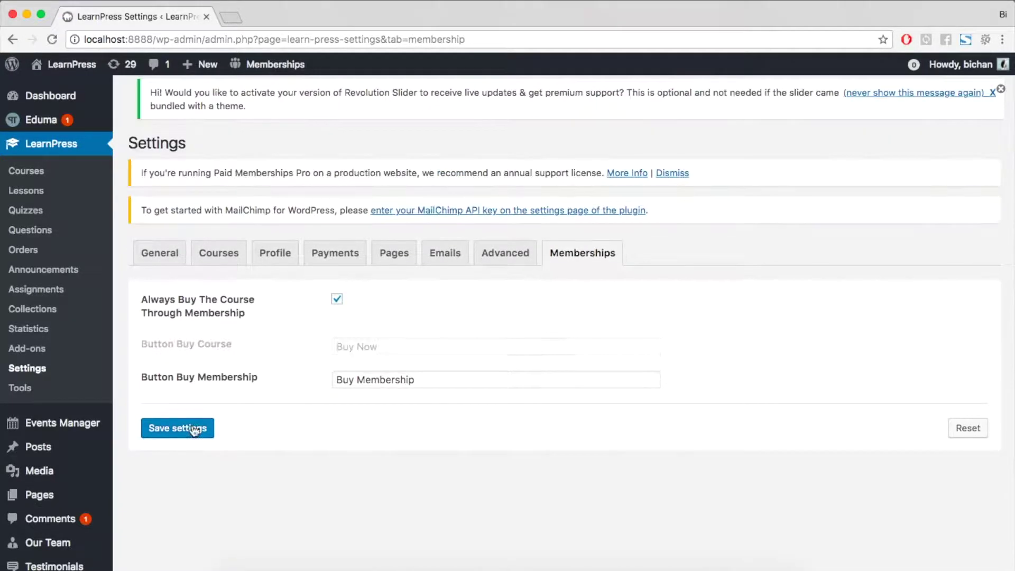
scroll(73, 326, "down", 10)
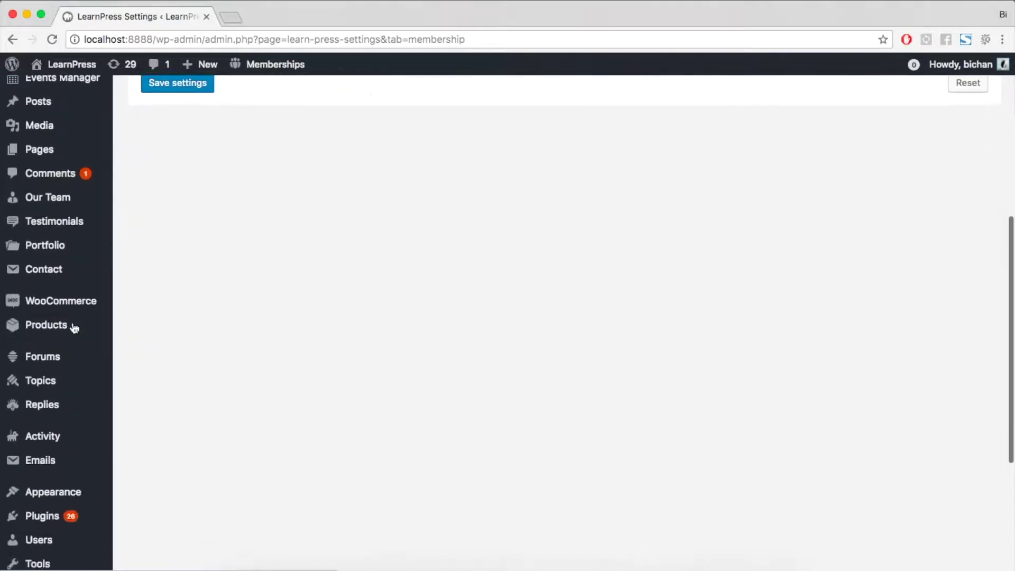
Save the Memberships Page Settings and view the membership page on the live site.
mouse_move(64, 487)
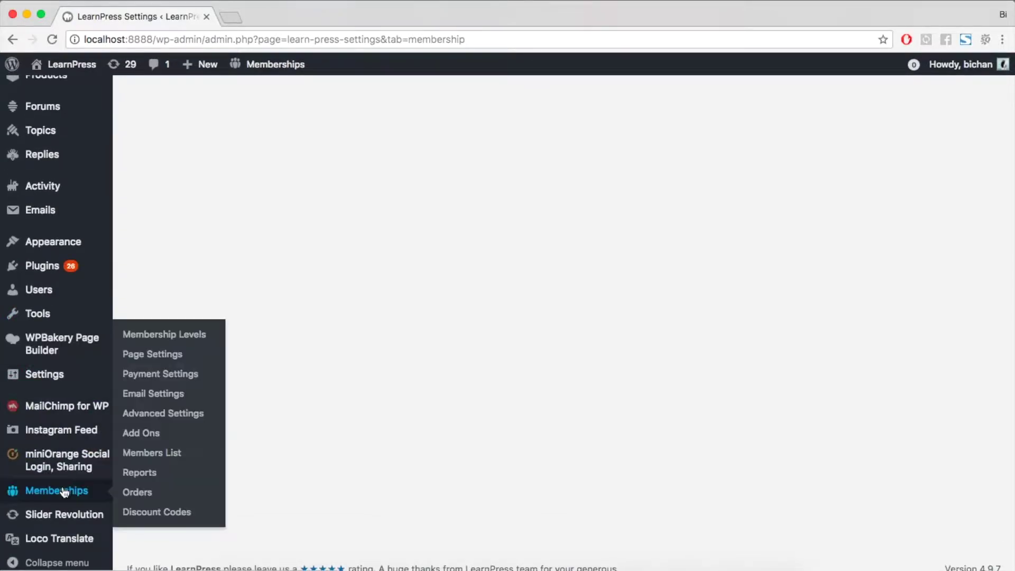
left_click(154, 355)
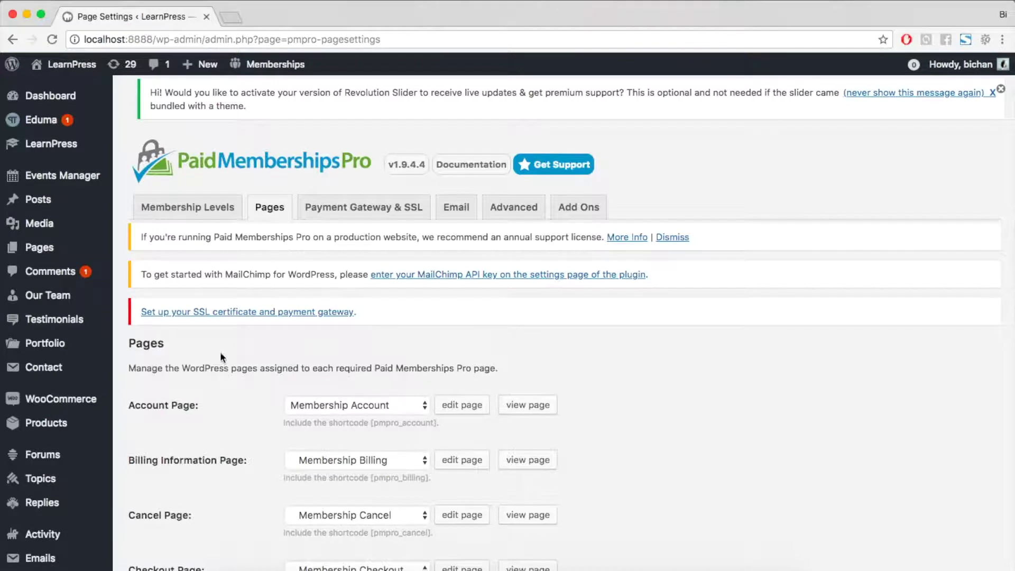
scroll(222, 354, "down", 5)
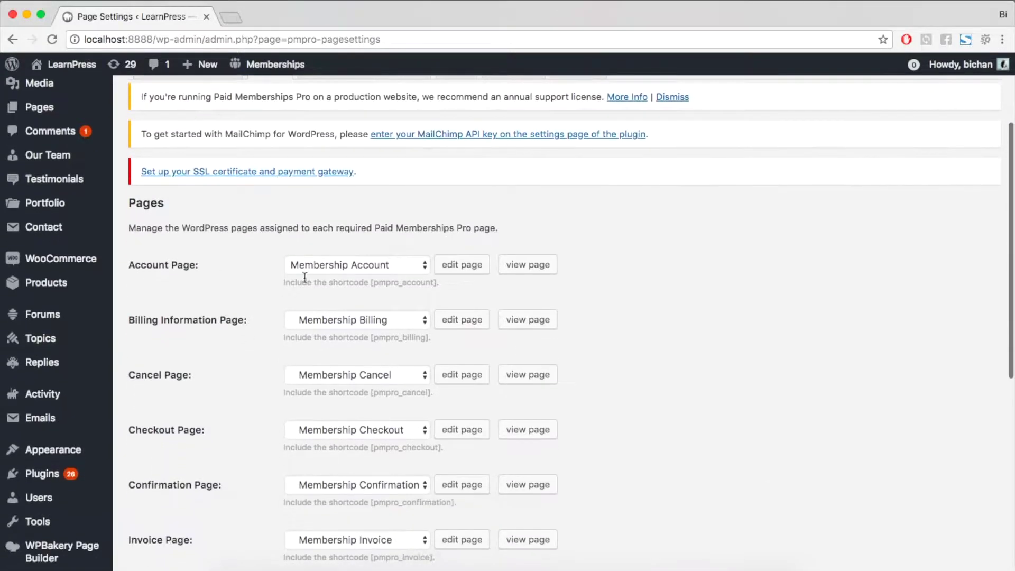
scroll(304, 277, "down", 6)
left_click(199, 487)
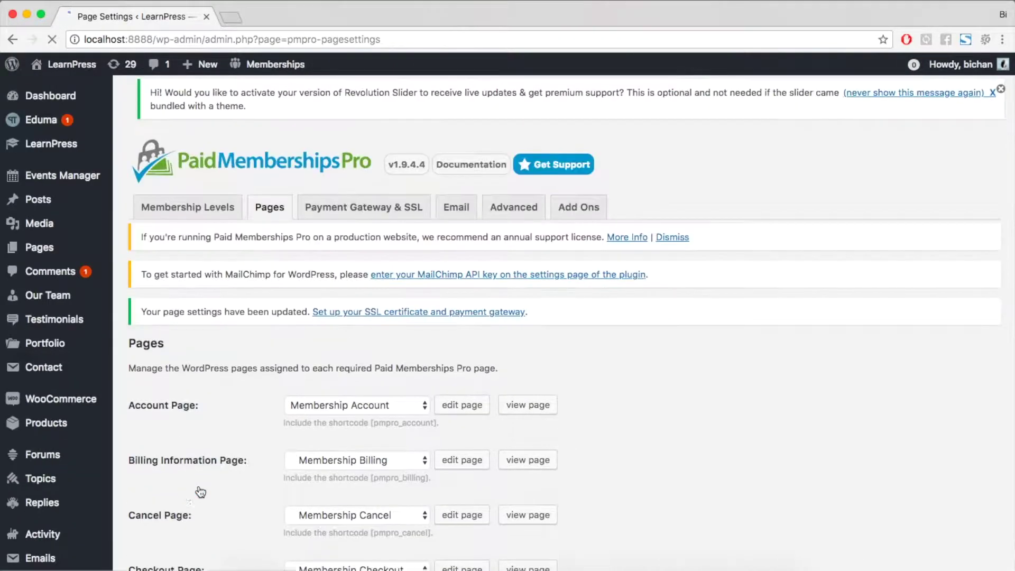
left_click(522, 406)
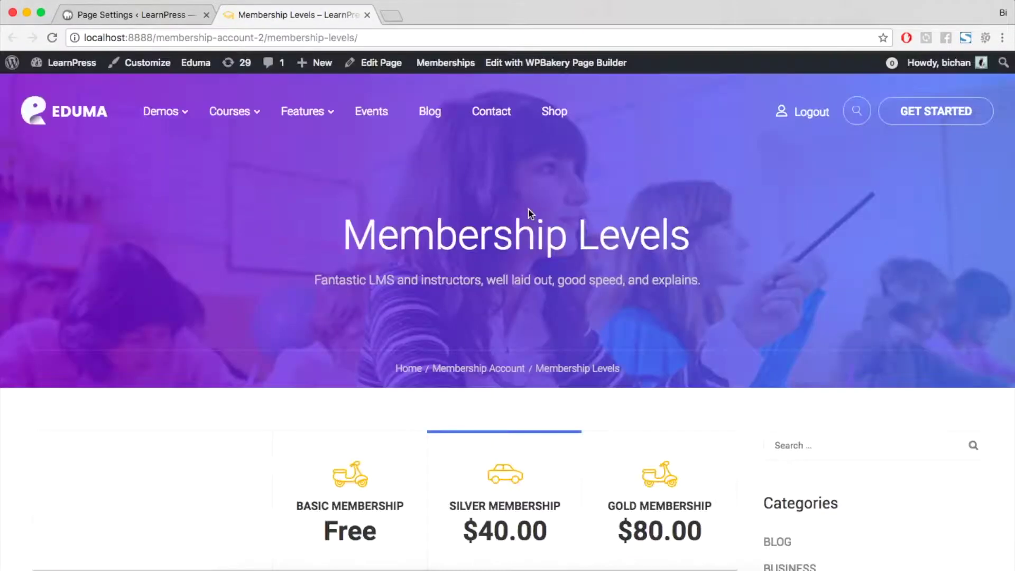
Review the Basic, Silver and Gold levels comparison and pick the free Basic Membership.
scroll(530, 212, "down", 5)
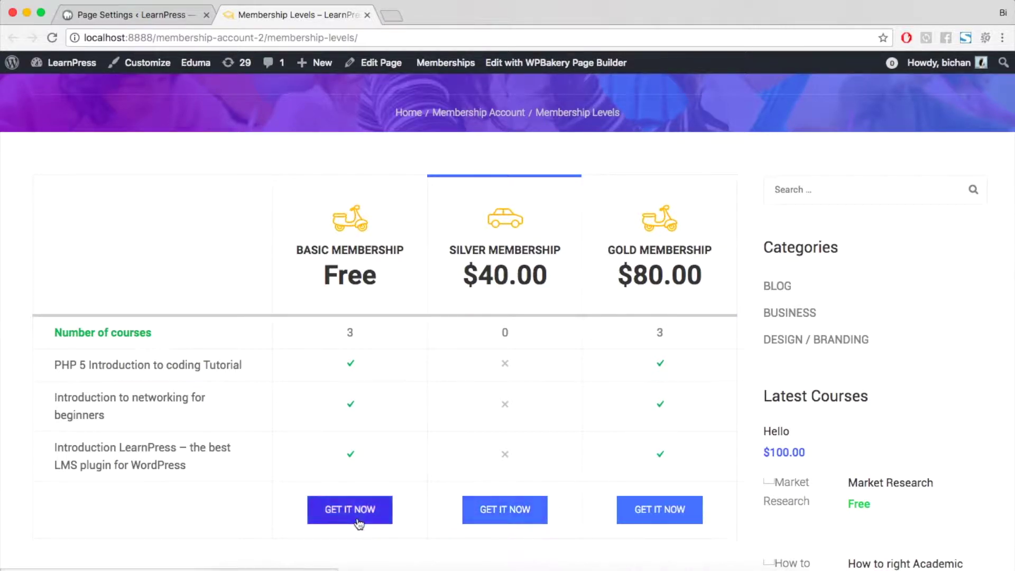
scroll(612, 385, "up", 2)
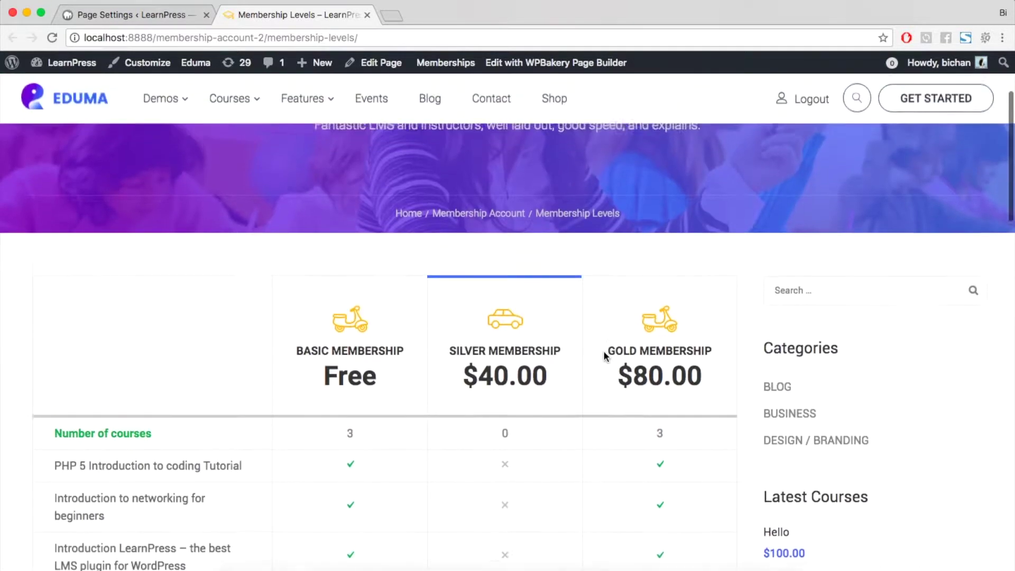
scroll(606, 354, "down", 3)
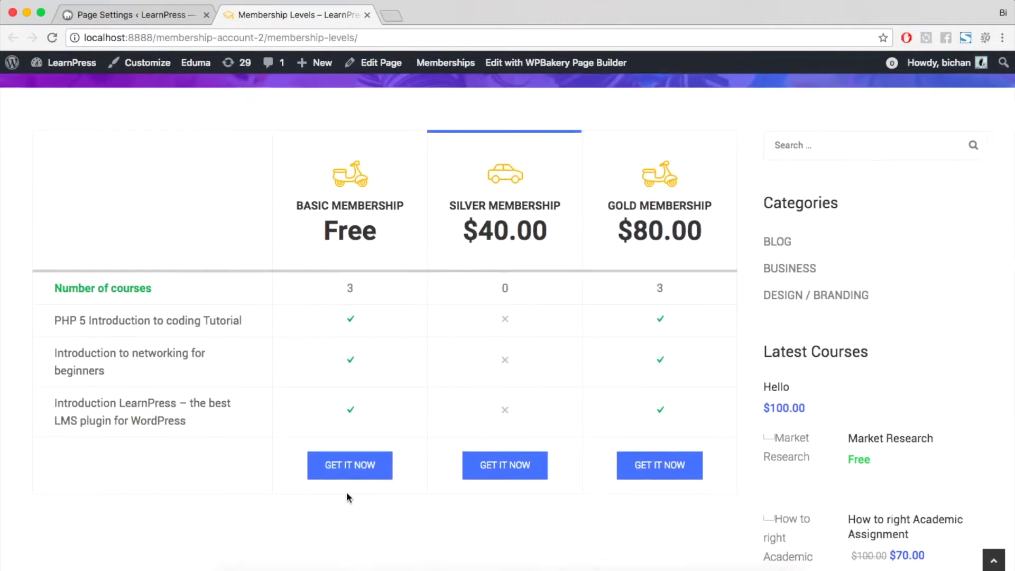
left_click(350, 476)
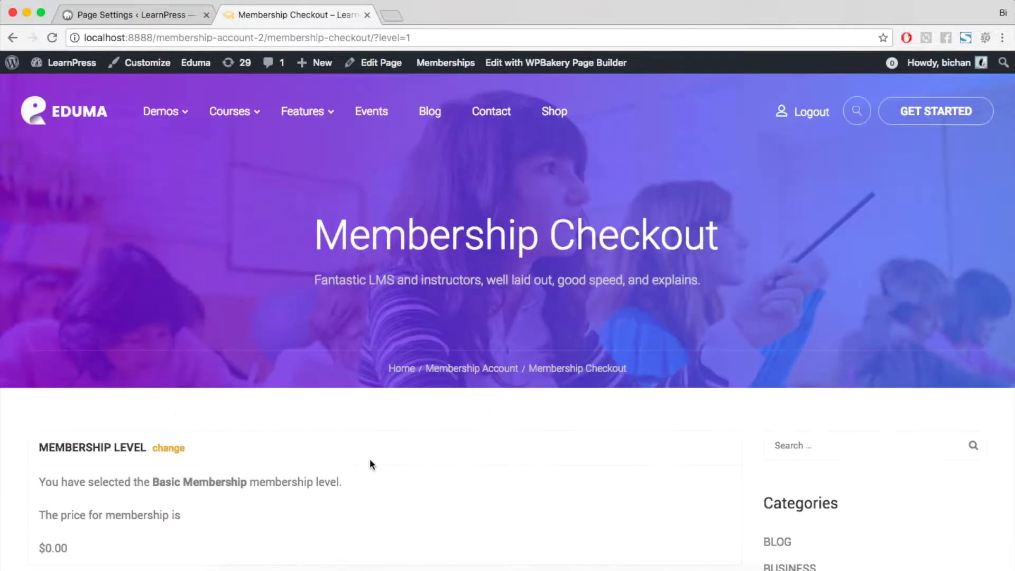
Scroll the $0.00 Basic Membership checkout to see its three included courses.
scroll(370, 460, "down", 6)
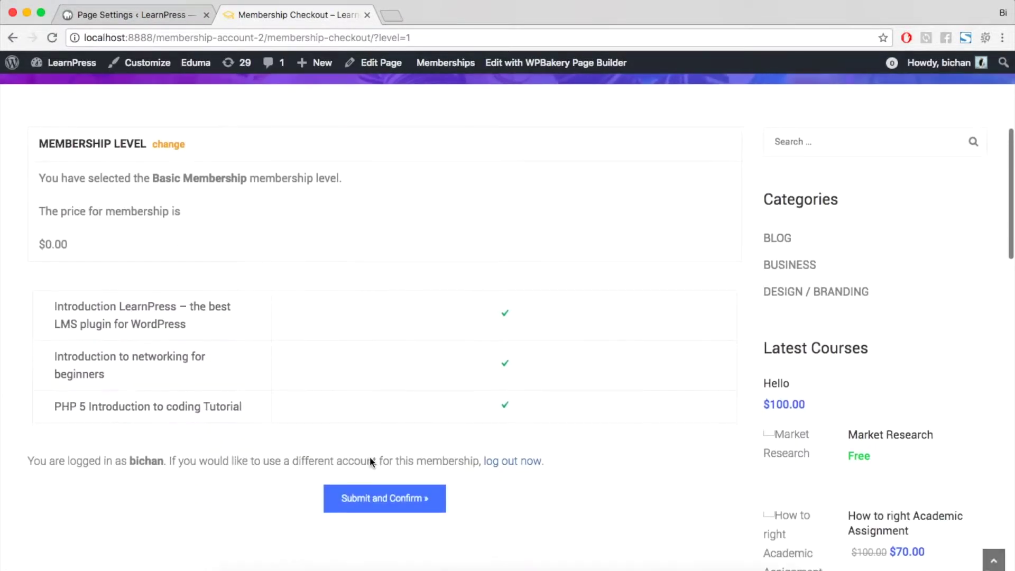